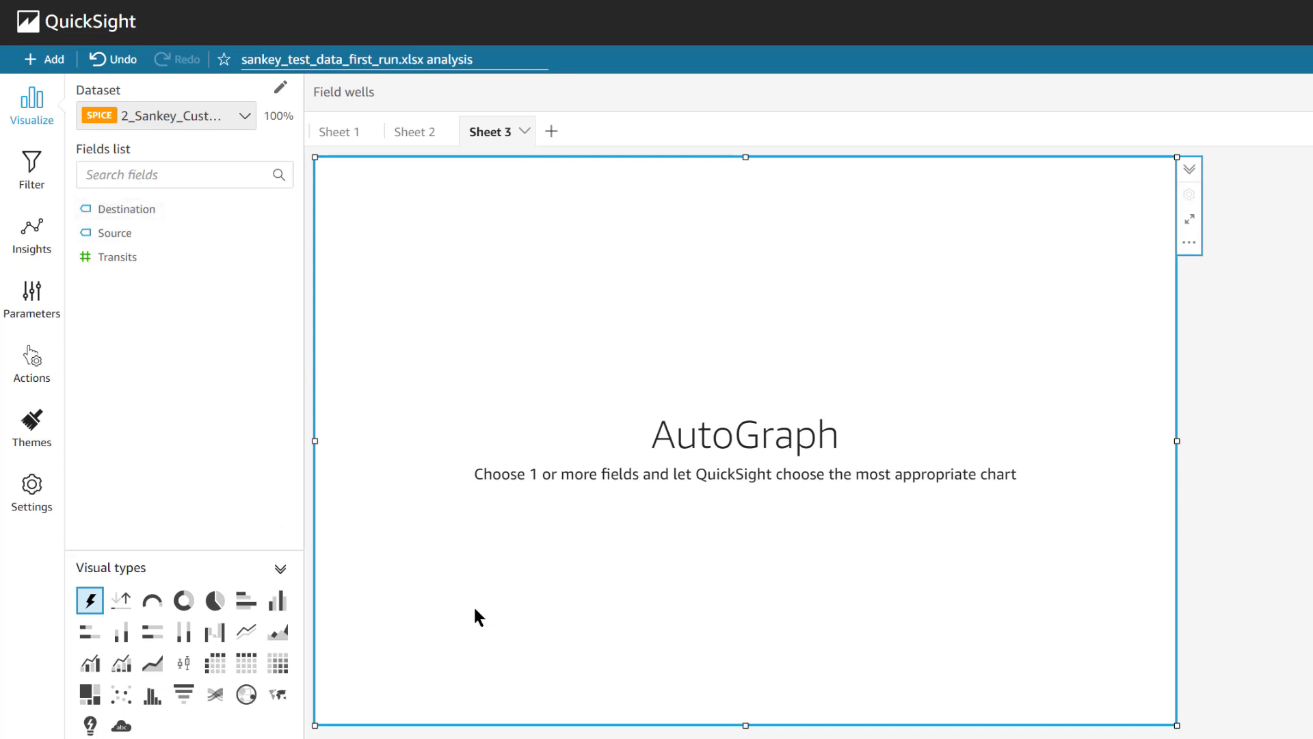
Make the Sheet 3 visual a Sankey of Transits sum from Source to Destination
left_click(217, 697)
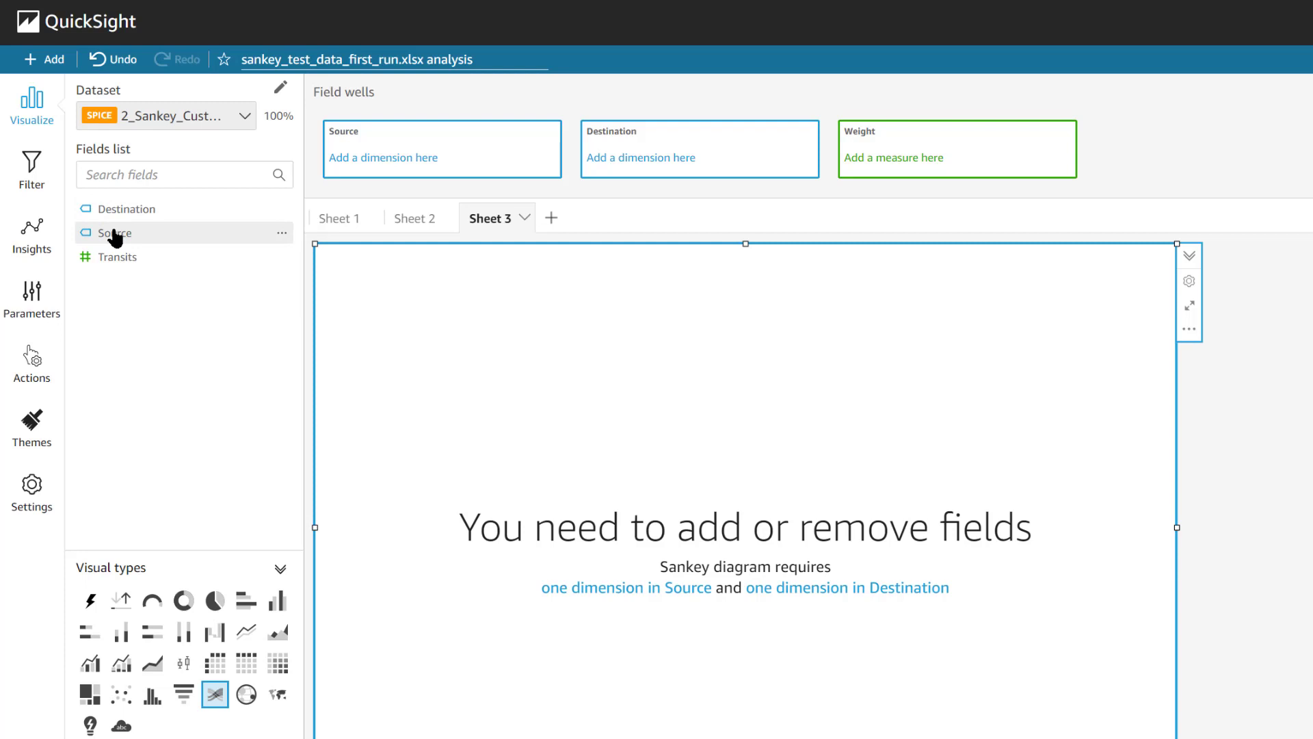
left_click_drag(117, 235, 445, 174)
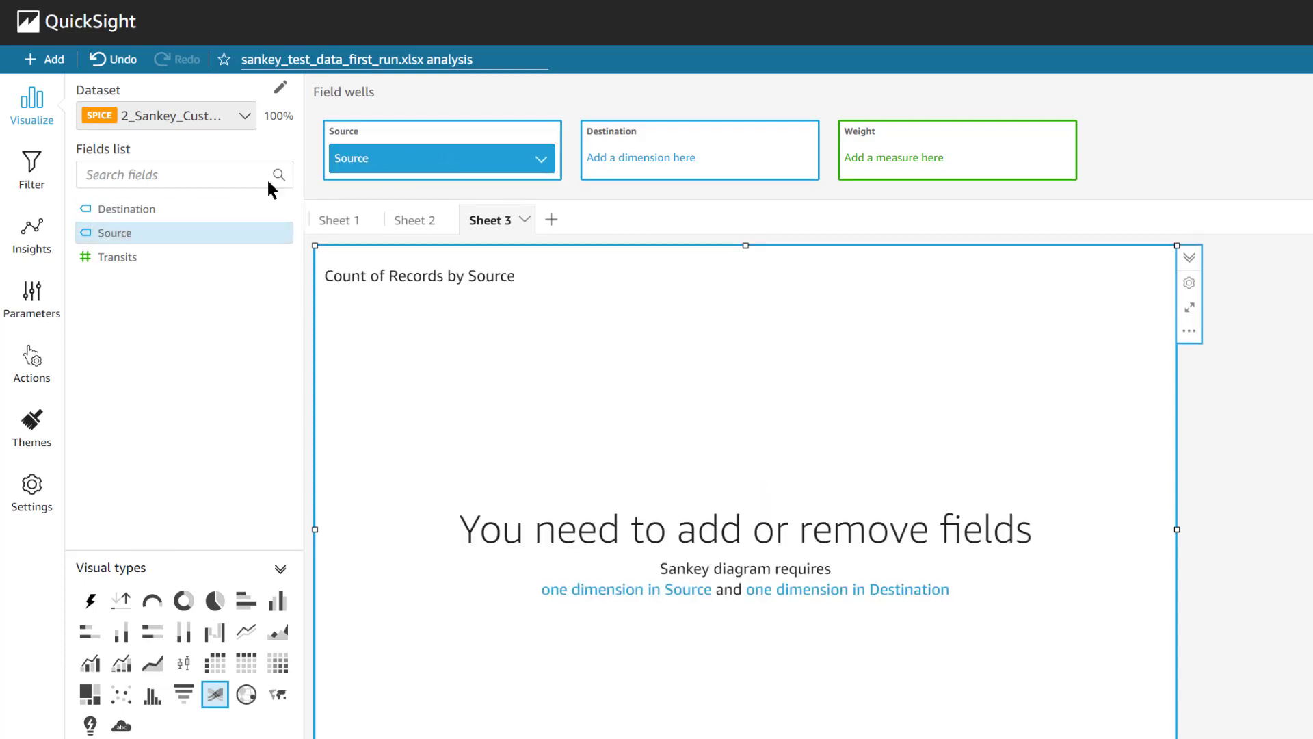
mouse_move(117, 217)
left_mouse_down()
mouse_move(495, 203)
mouse_move(659, 164)
left_mouse_up()
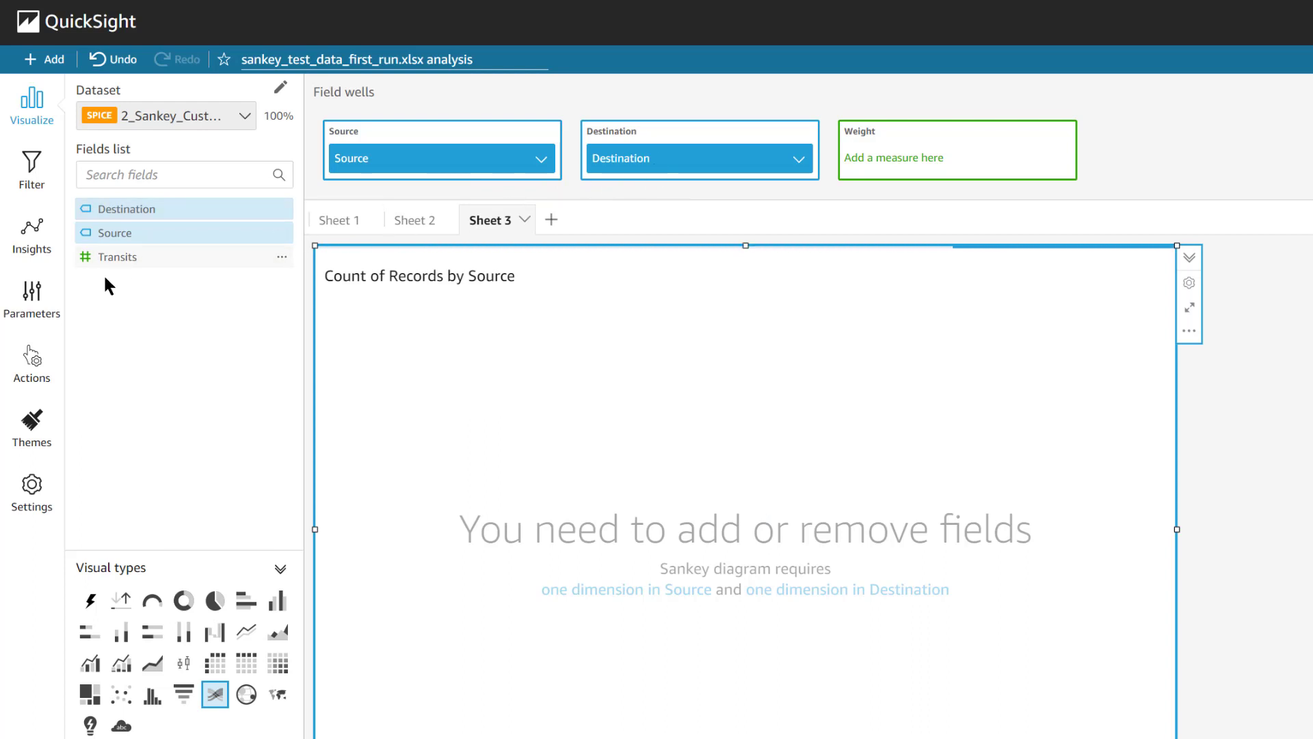
left_click_drag(108, 264, 934, 144)
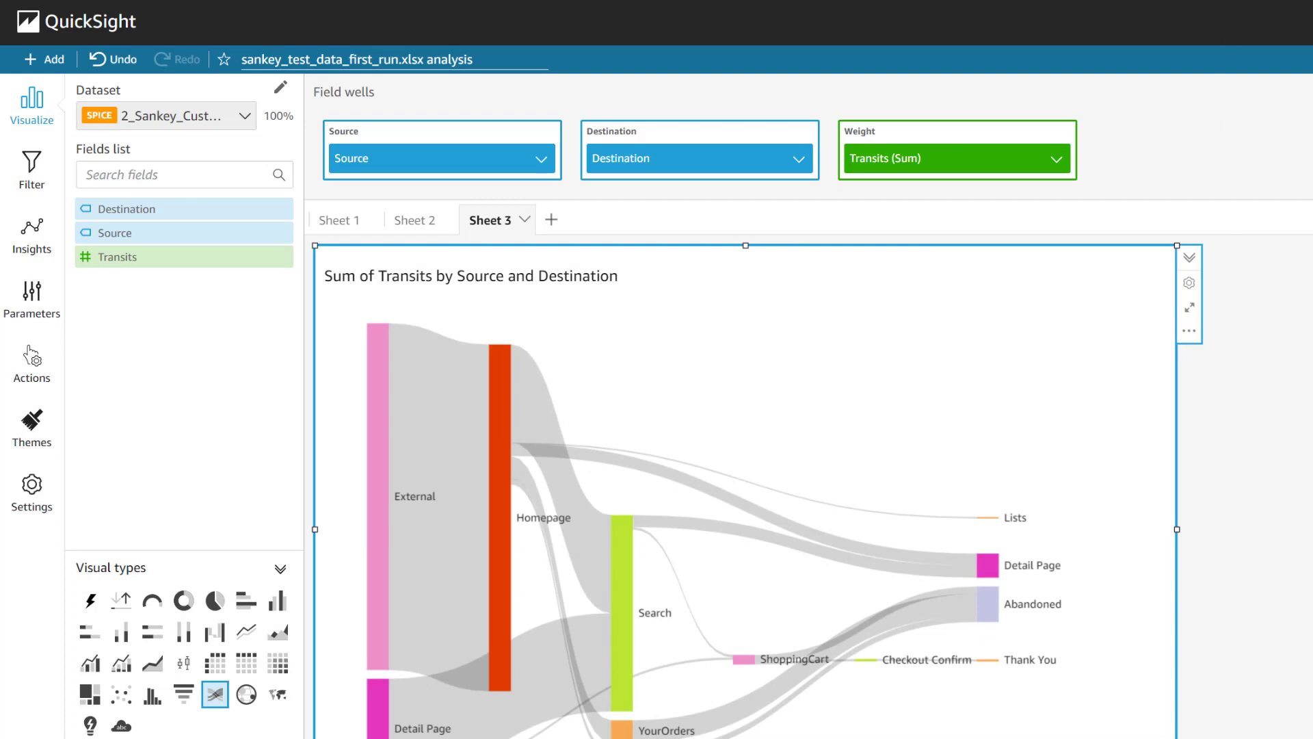
left_click(1190, 410)
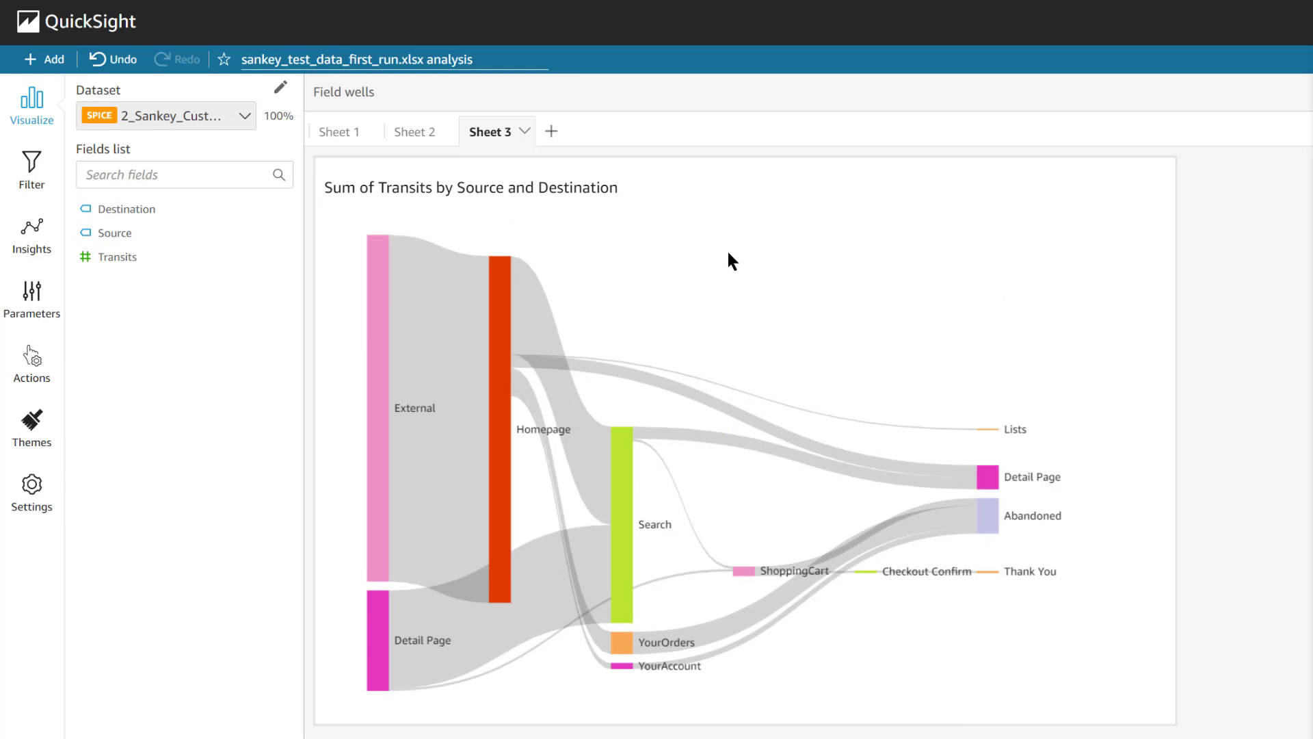
Open the 2_Sankey_Customer_Journey.xlsx dataset for editing from the analysis datasets list
left_click(281, 89)
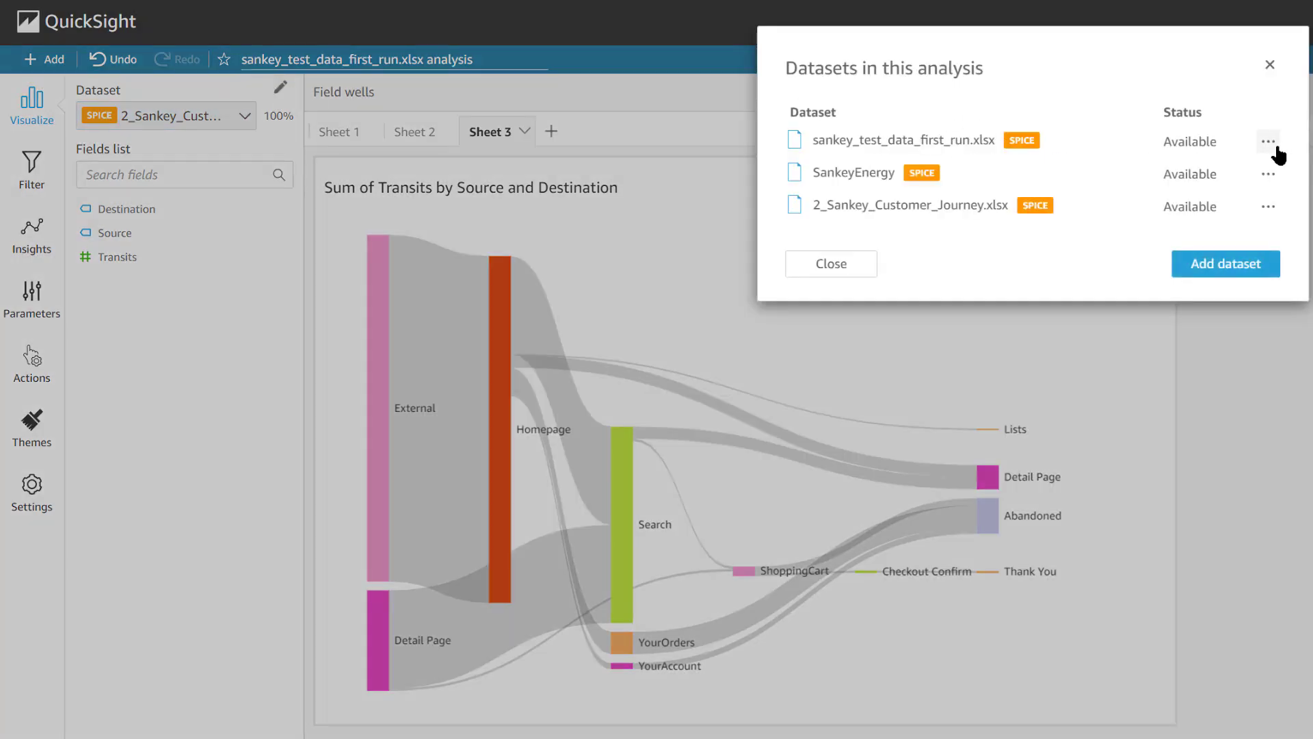
left_click(1269, 209)
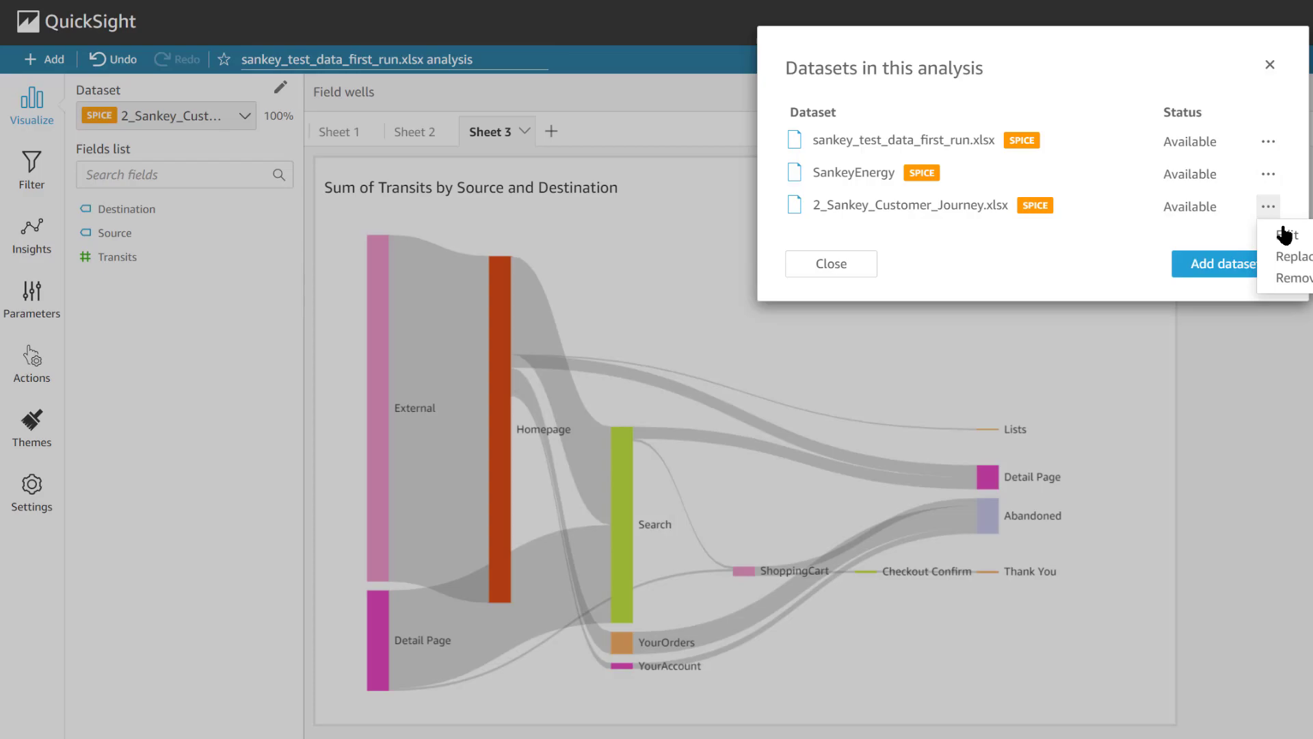
left_click(1284, 236)
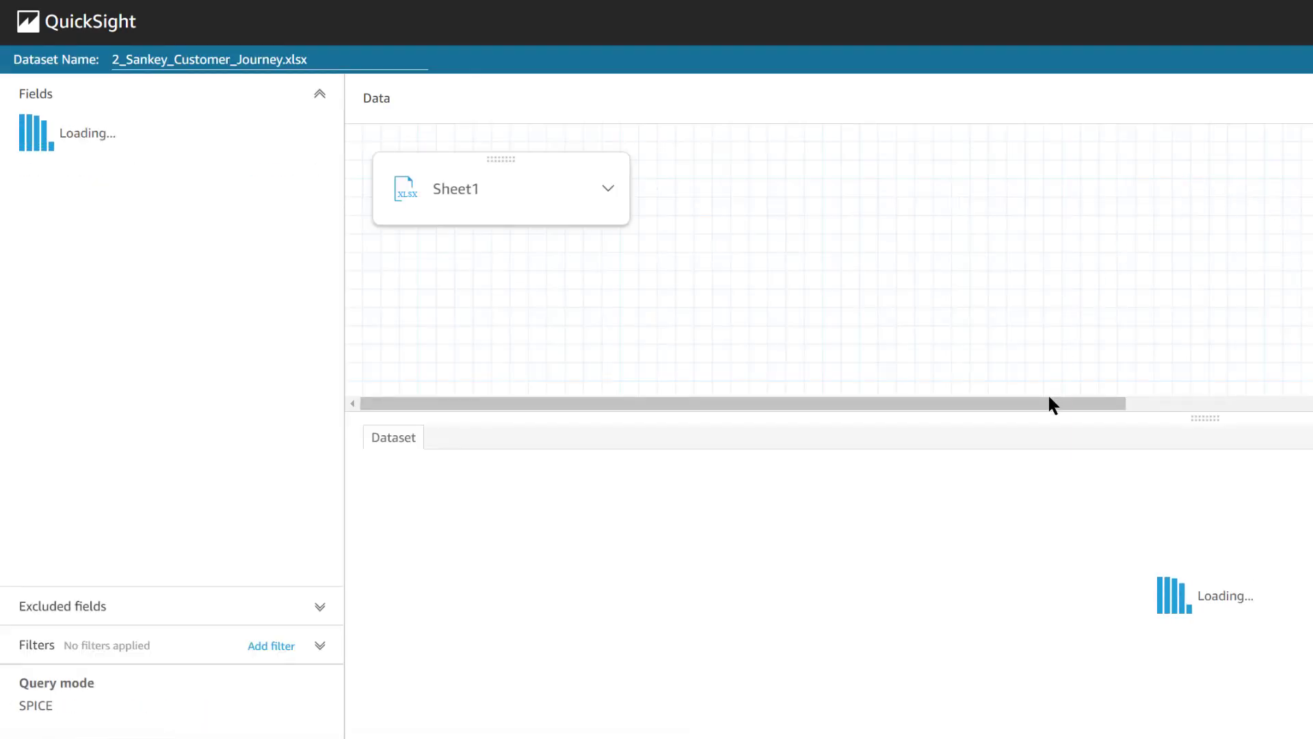